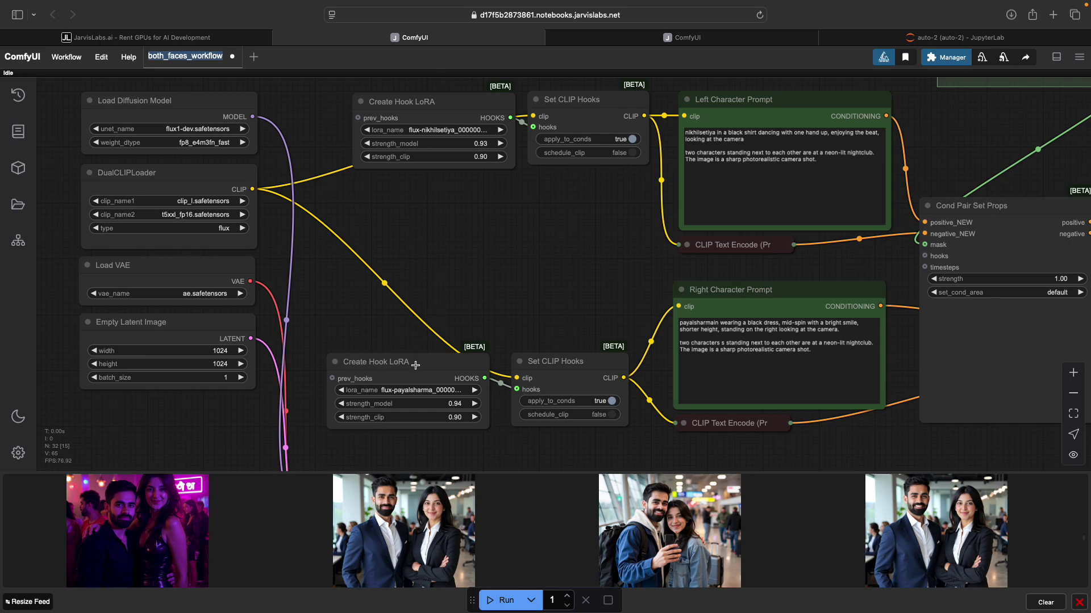
click(413, 519)
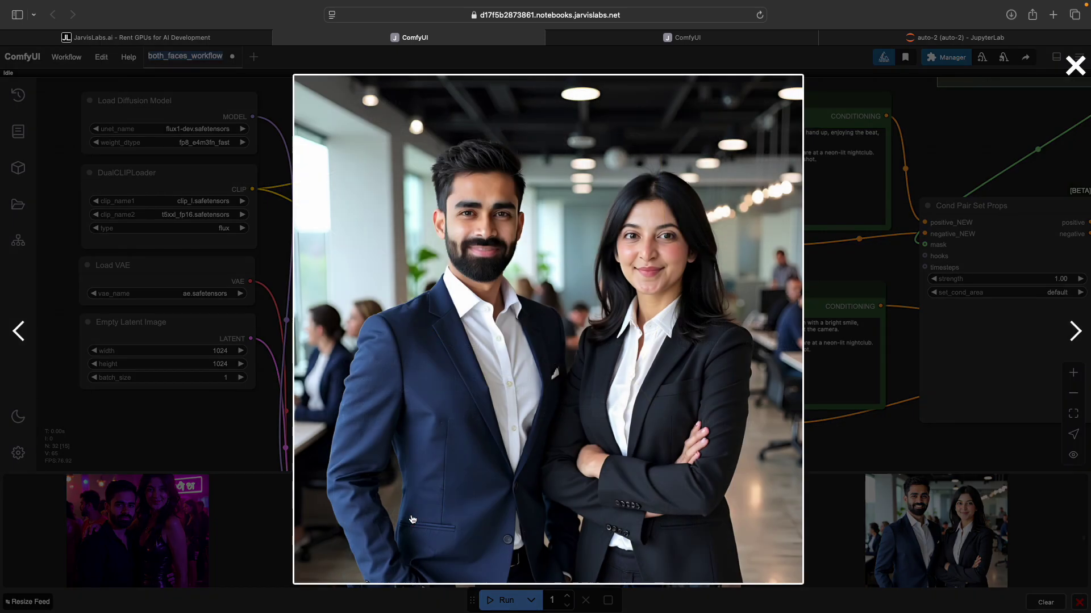
click(259, 382)
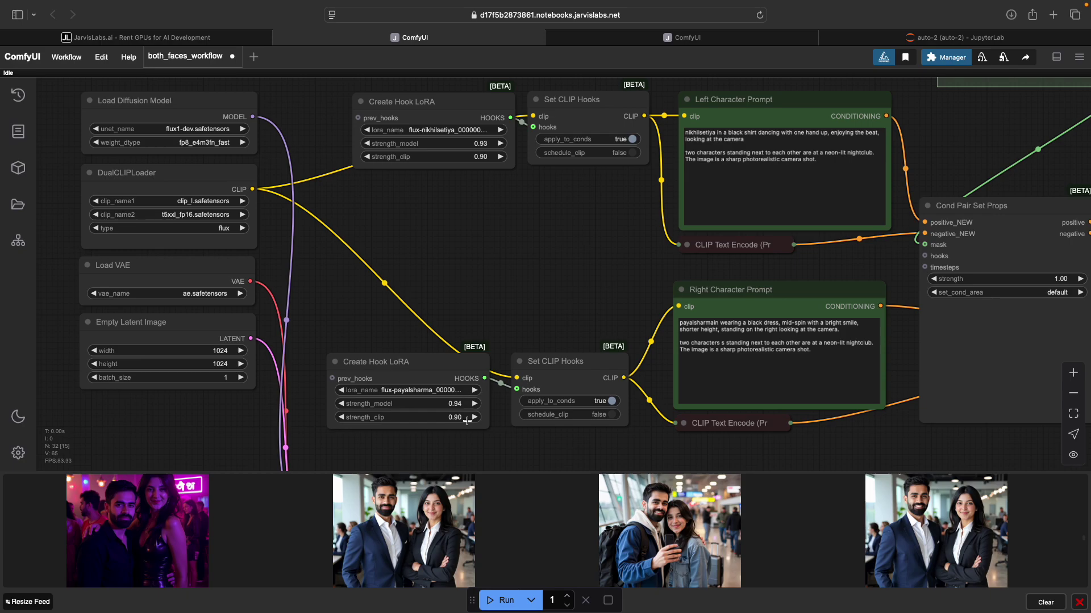
click(426, 498)
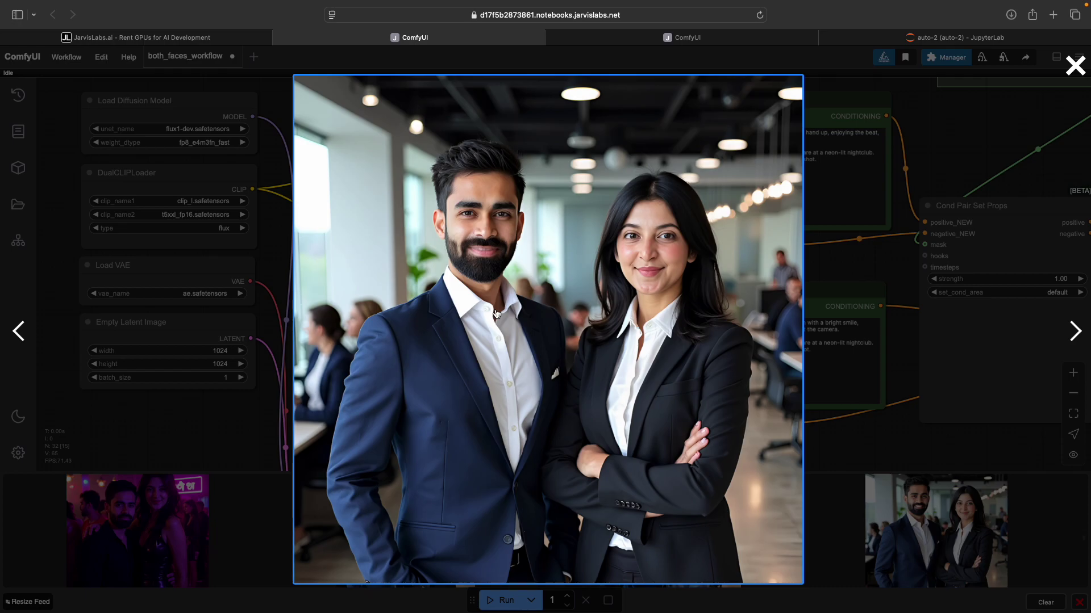
Step: Dismiss the full-size portrait viewer to show the nightclub-scene workflow graph again
click(238, 320)
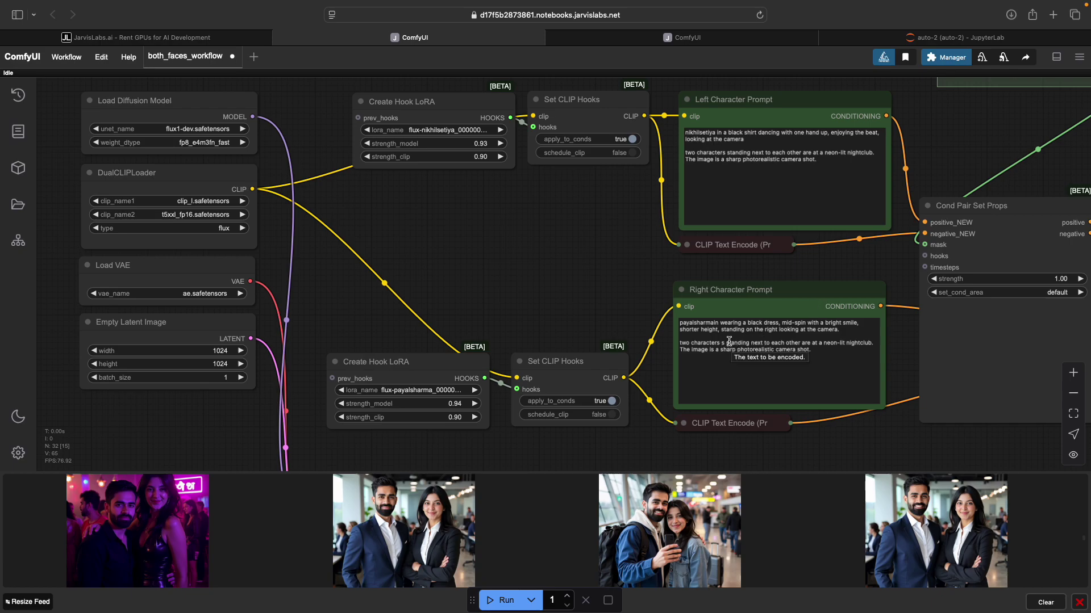
Step: Select the Right Character Prompt's second paragraph, then pan to the gradient, threshold and blur Mask group
click(817, 351)
drag(816, 352, 683, 341)
click(820, 349)
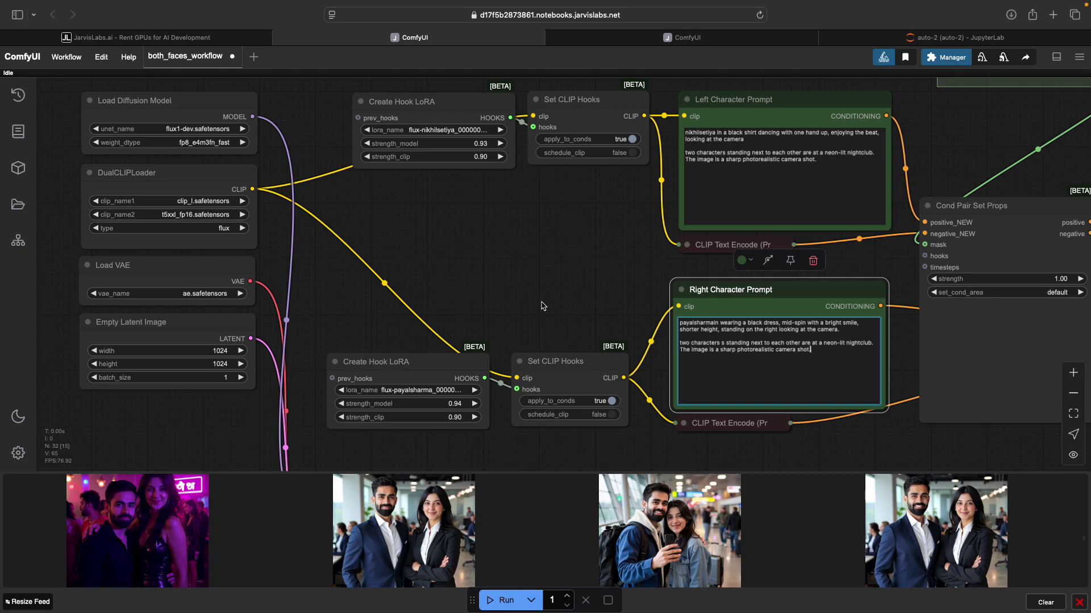
drag(655, 256, 446, 423)
drag(650, 219, 601, 356)
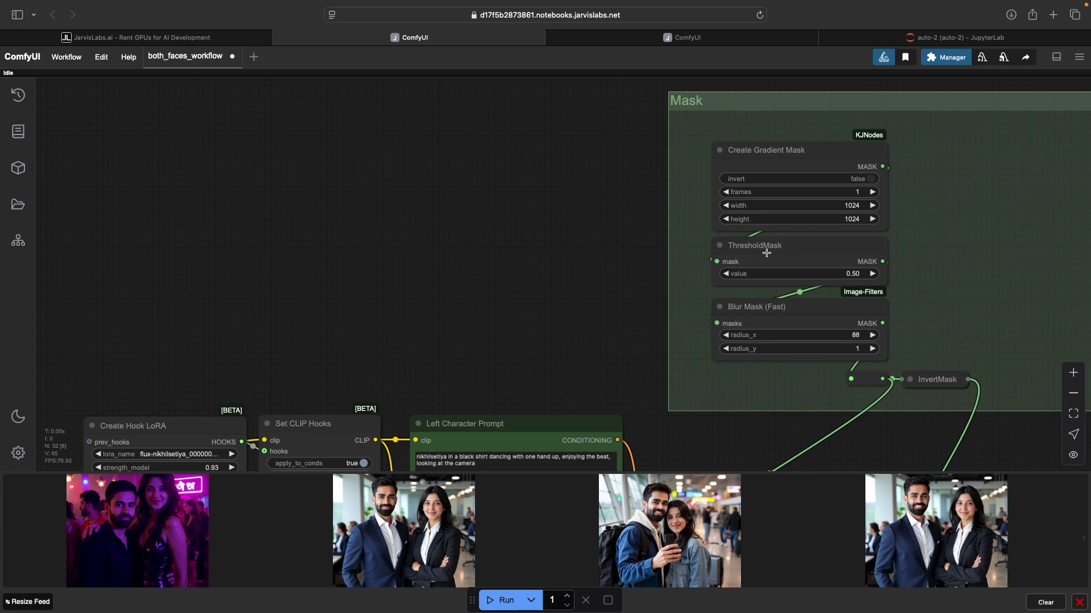
click(660, 37)
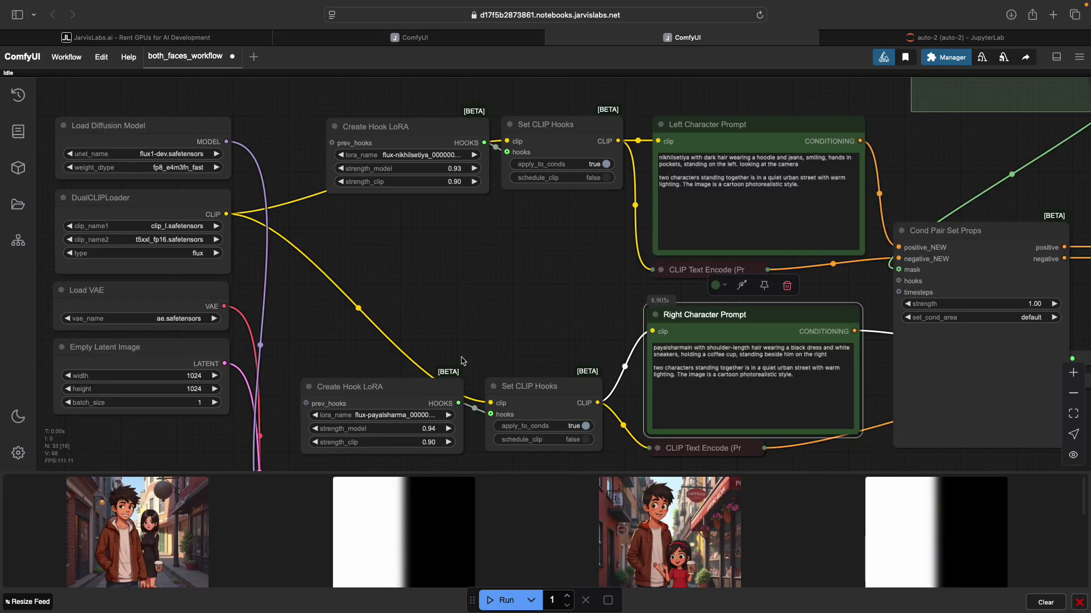
click(392, 527)
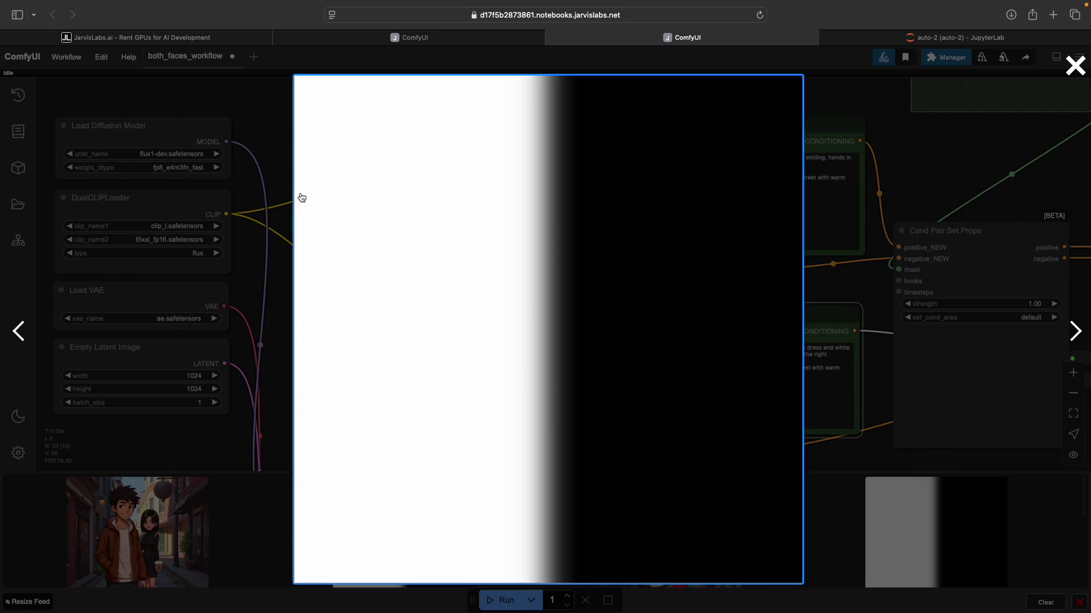
click(398, 37)
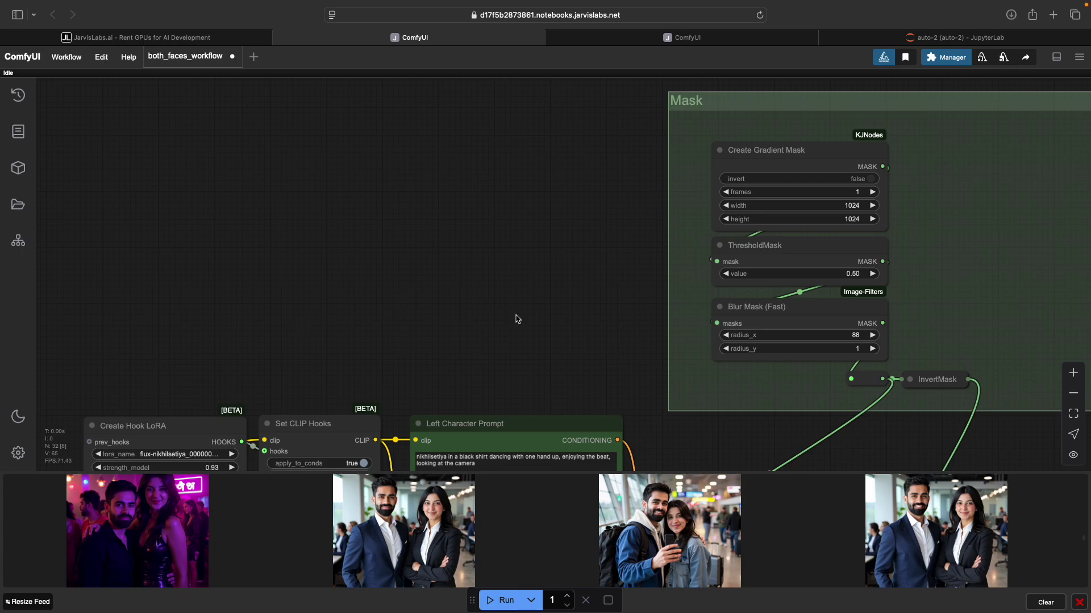
Step: Pan down to the strength-1.00 Cond Pair Set Props nodes and their Combine node feeding the KSampler
drag(567, 331, 539, 112)
scroll(509, 235, down, 3)
scroll(571, 234, down, 4)
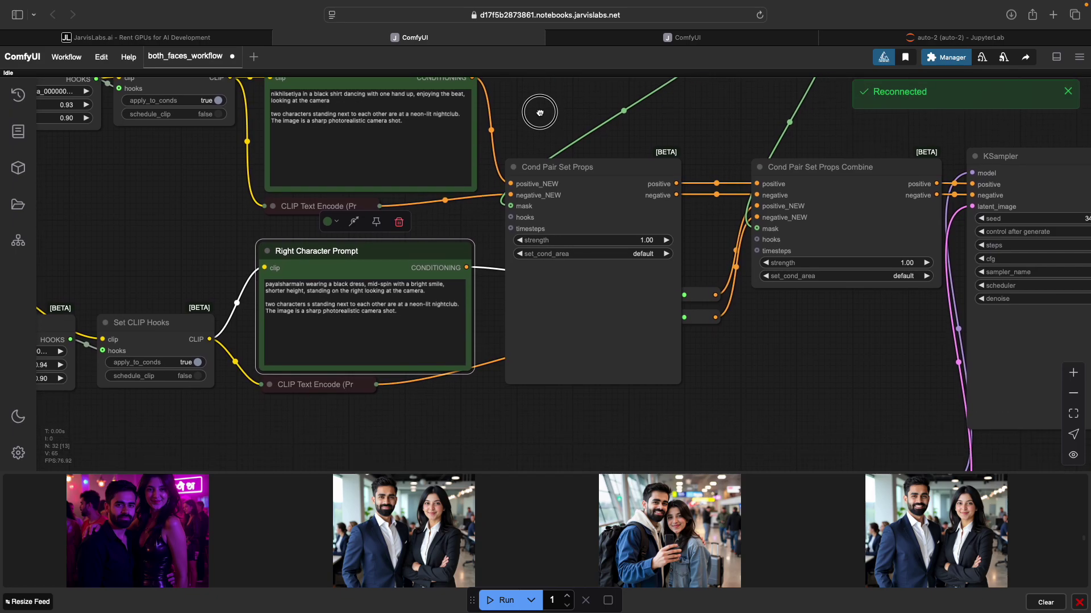
scroll(538, 109, down, 1)
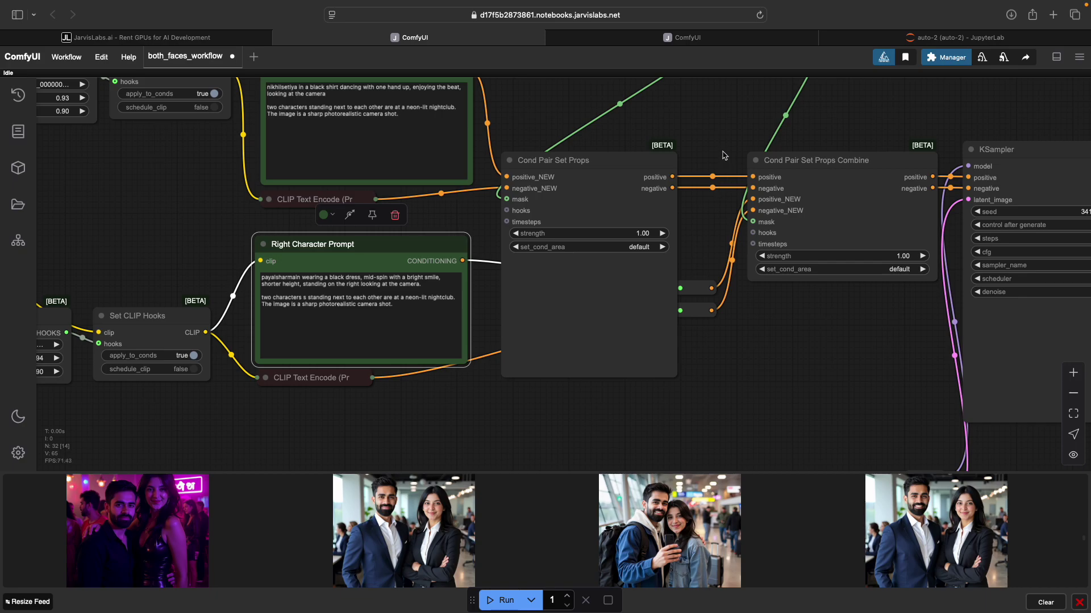
Step: Pan past the Blur Mask and InvertMask nodes to the KSampler, VAE Decode and RealESRGAN_x2 upscale nodes
drag(724, 143, 664, 325)
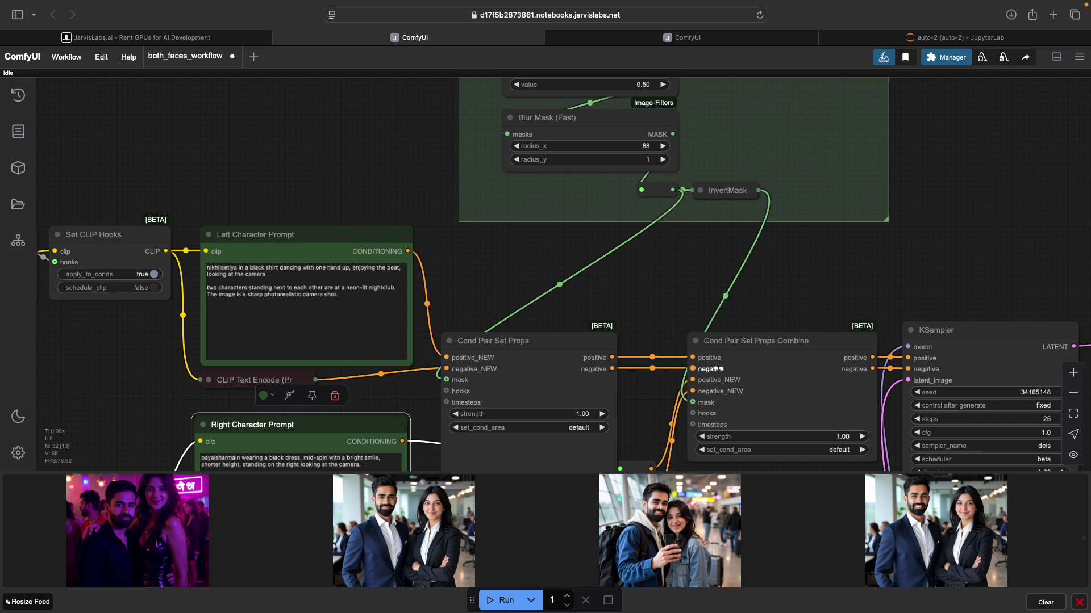
drag(667, 295, 730, 139)
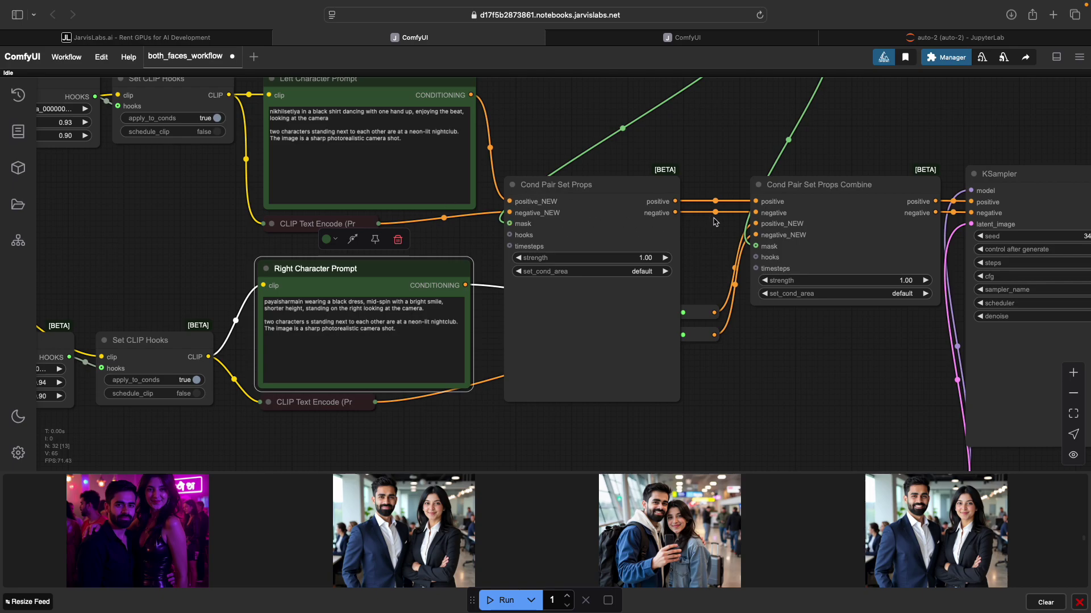
drag(886, 342, 473, 360)
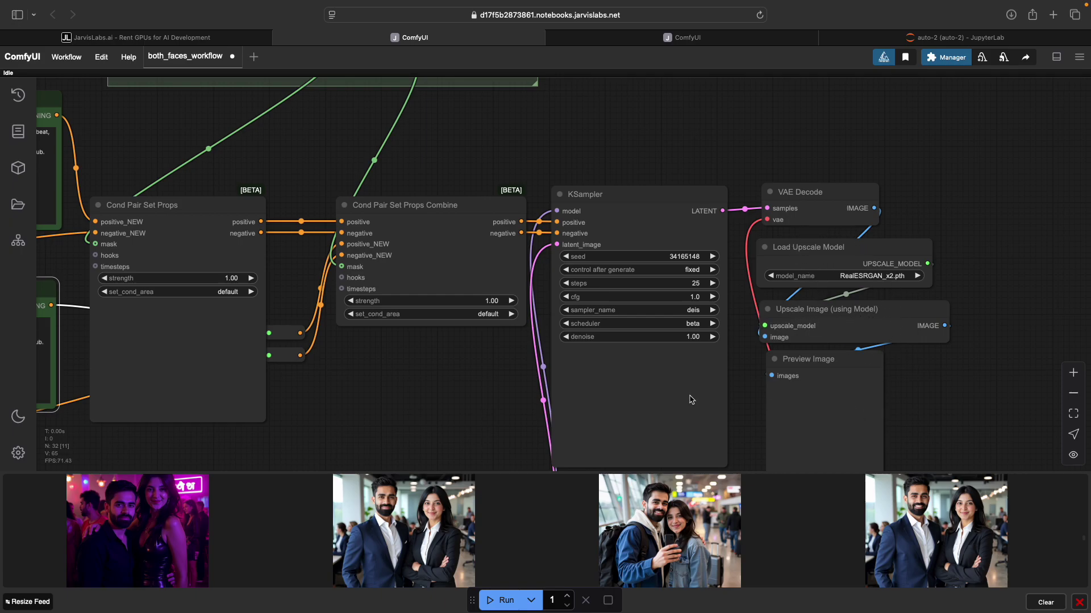
Step: Pan across the Set CLIP Hooks LoRA nodes back to both character prompts and Cond Pair Set Props
drag(427, 384, 990, 241)
drag(554, 287, 490, 440)
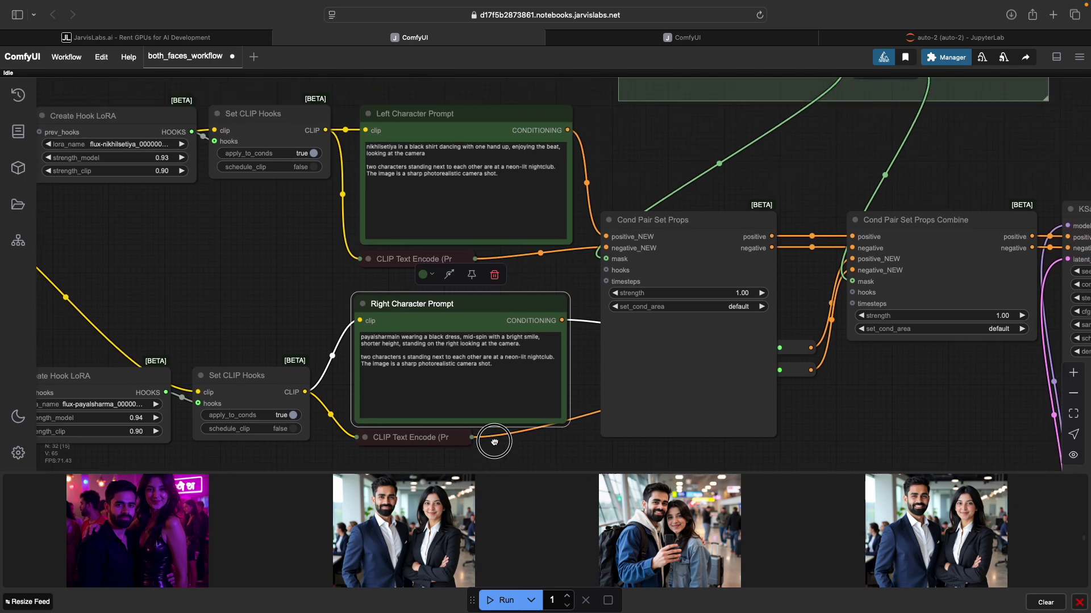
drag(898, 400, 1045, 179)
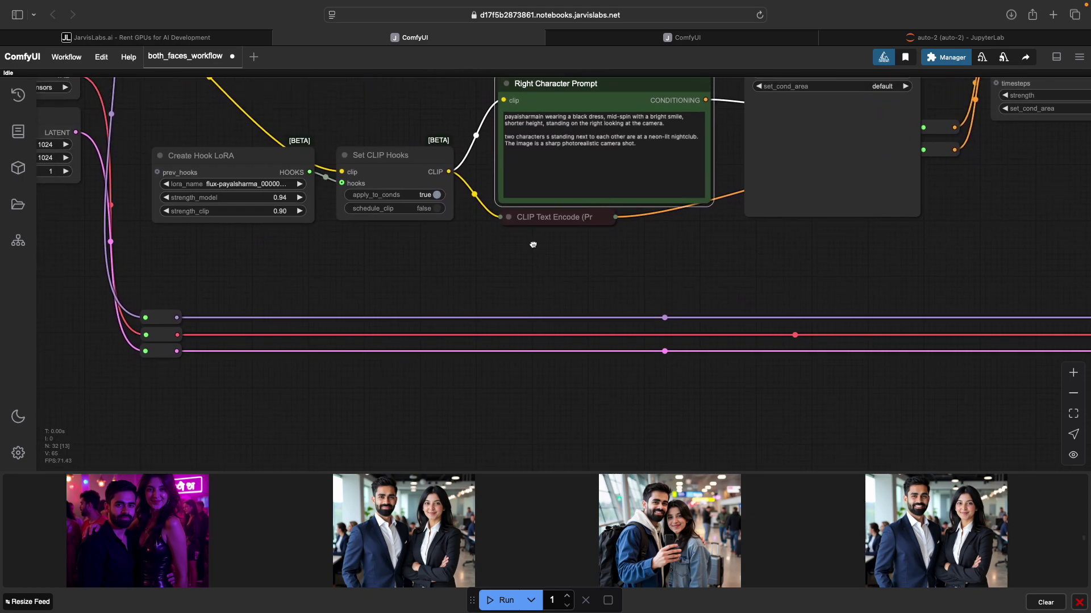
drag(530, 243, 431, 414)
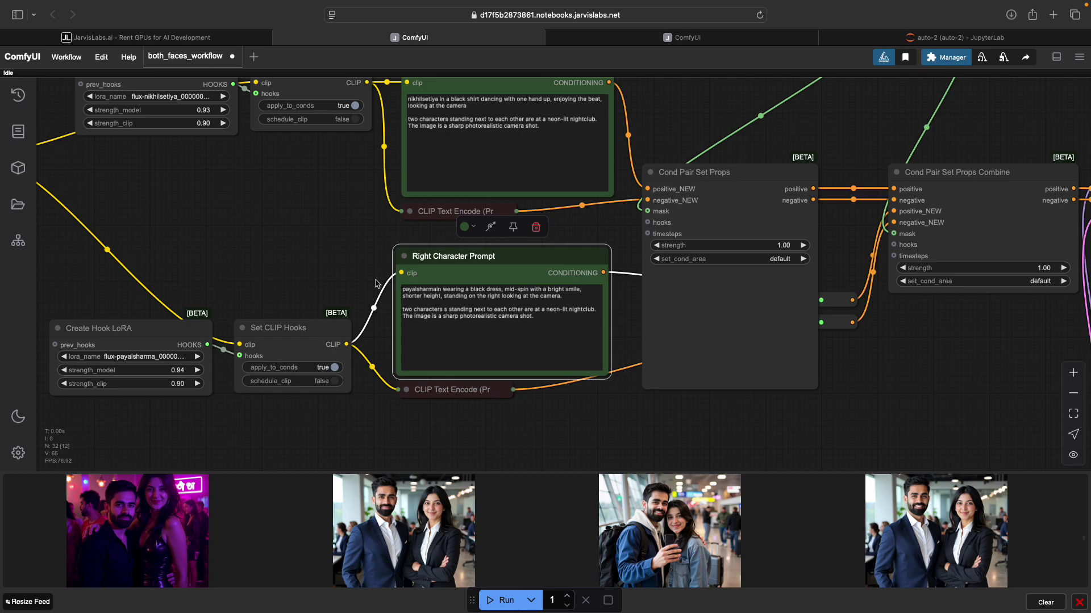
Step: Pan to the Left Character Prompt and model loader nodes, then switch to the JarvisLabs.ai Instances page
drag(358, 239, 364, 293)
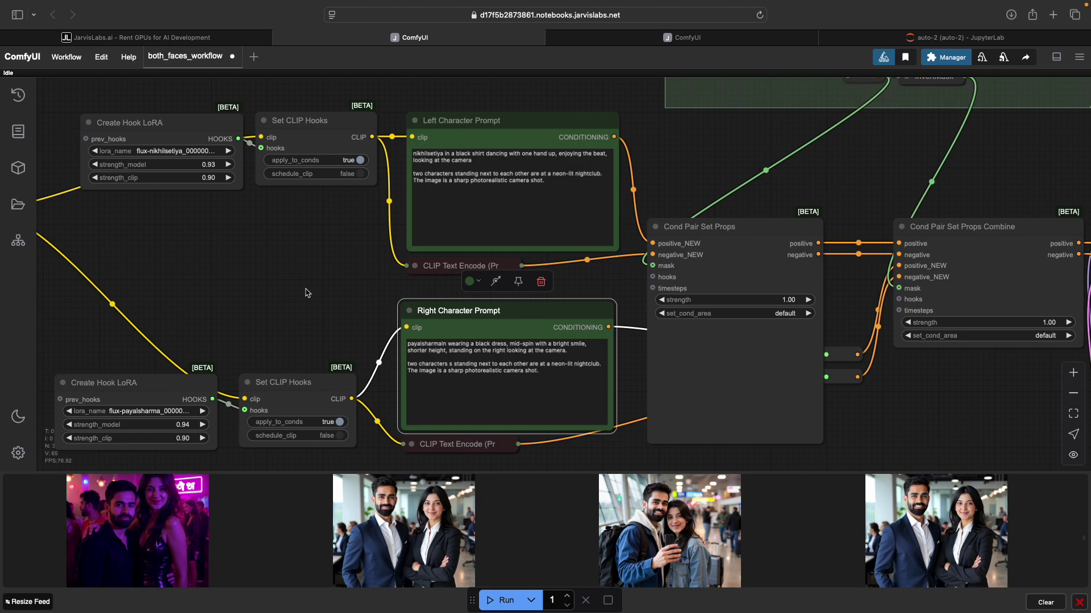
drag(298, 271, 450, 280)
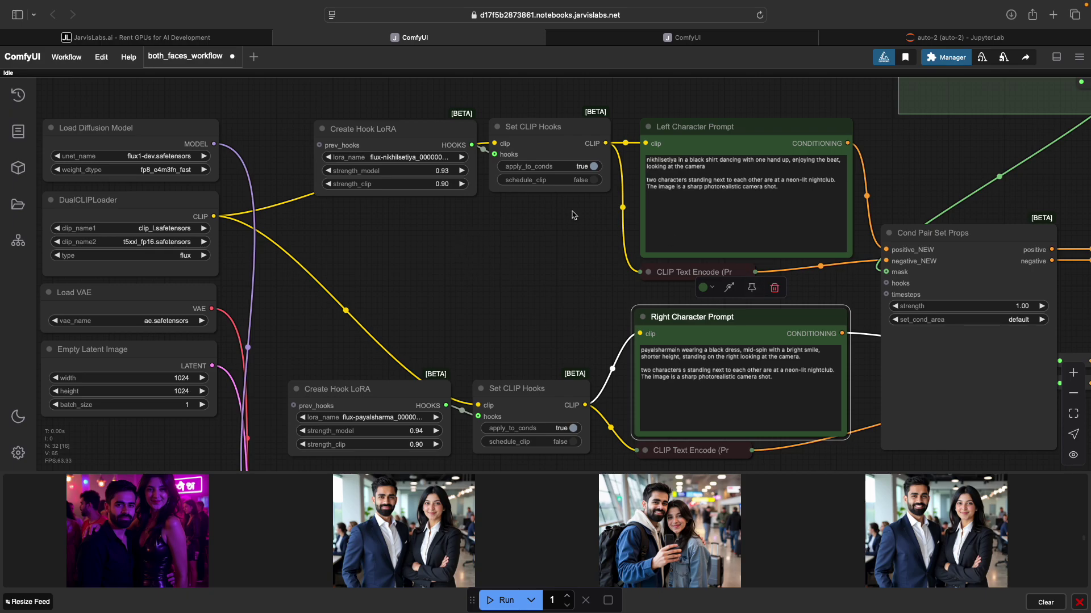
click(219, 38)
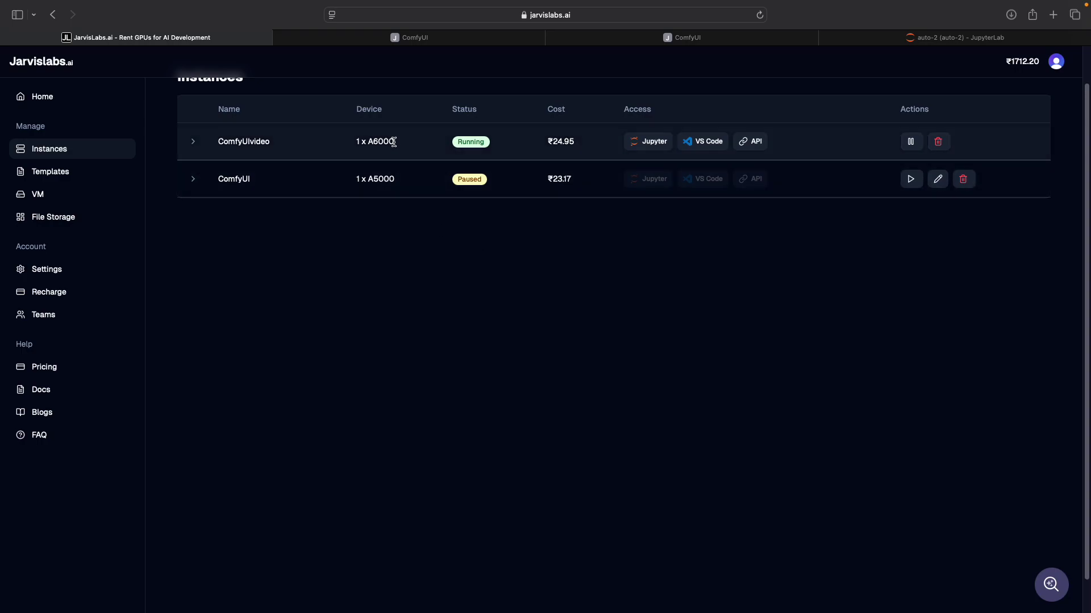
Step: Return to the ComfyUI tab showing the both_faces_workflow graph
click(415, 41)
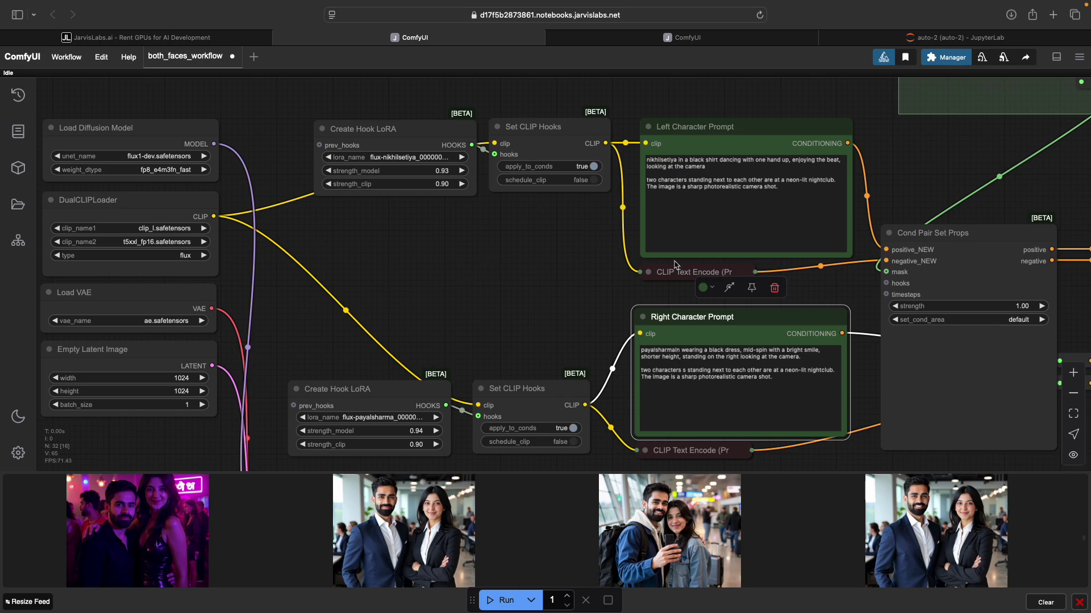
drag(895, 196, 627, 466)
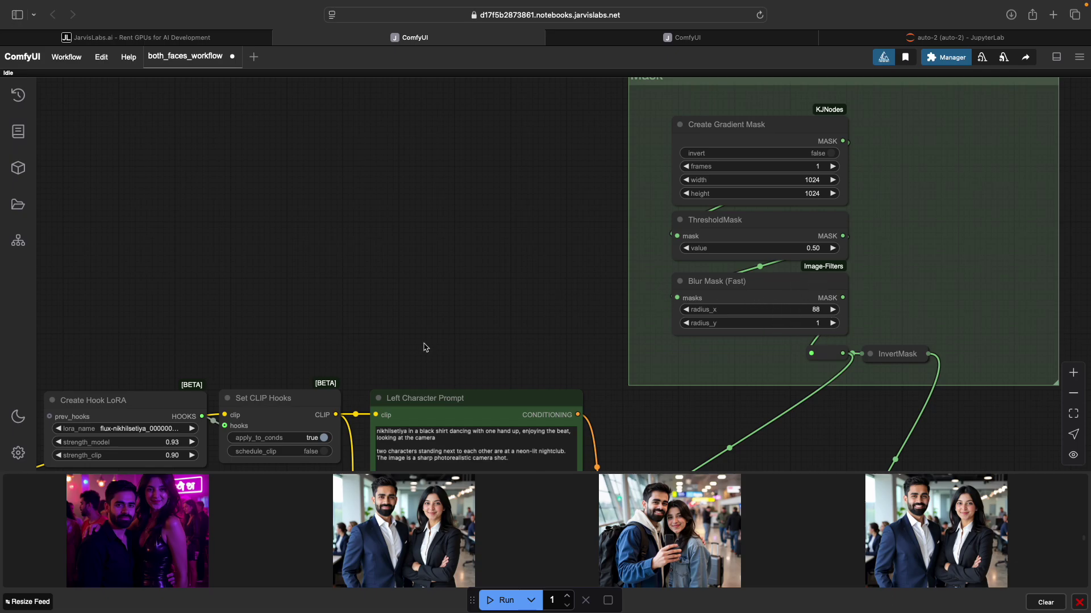
drag(370, 334, 704, 135)
scroll(704, 136, down, 3)
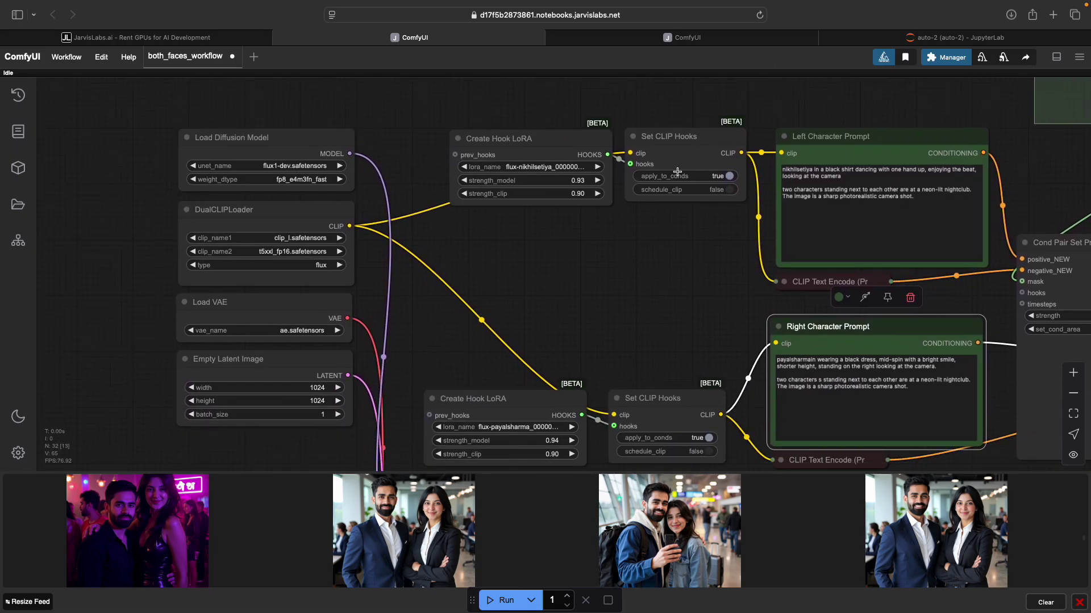
scroll(618, 233, down, 2)
scroll(619, 264, up, 1)
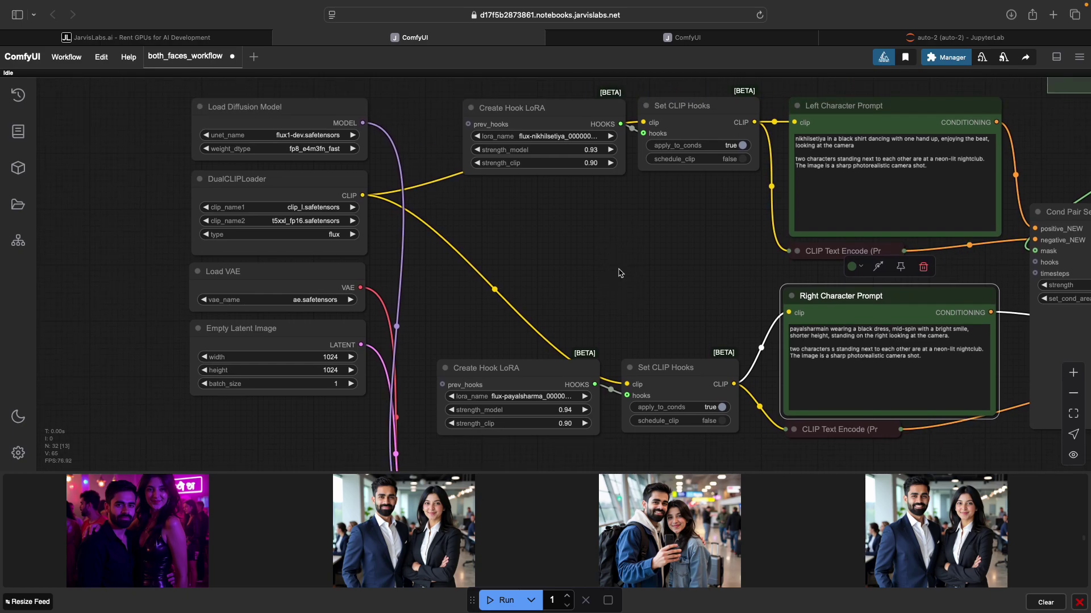